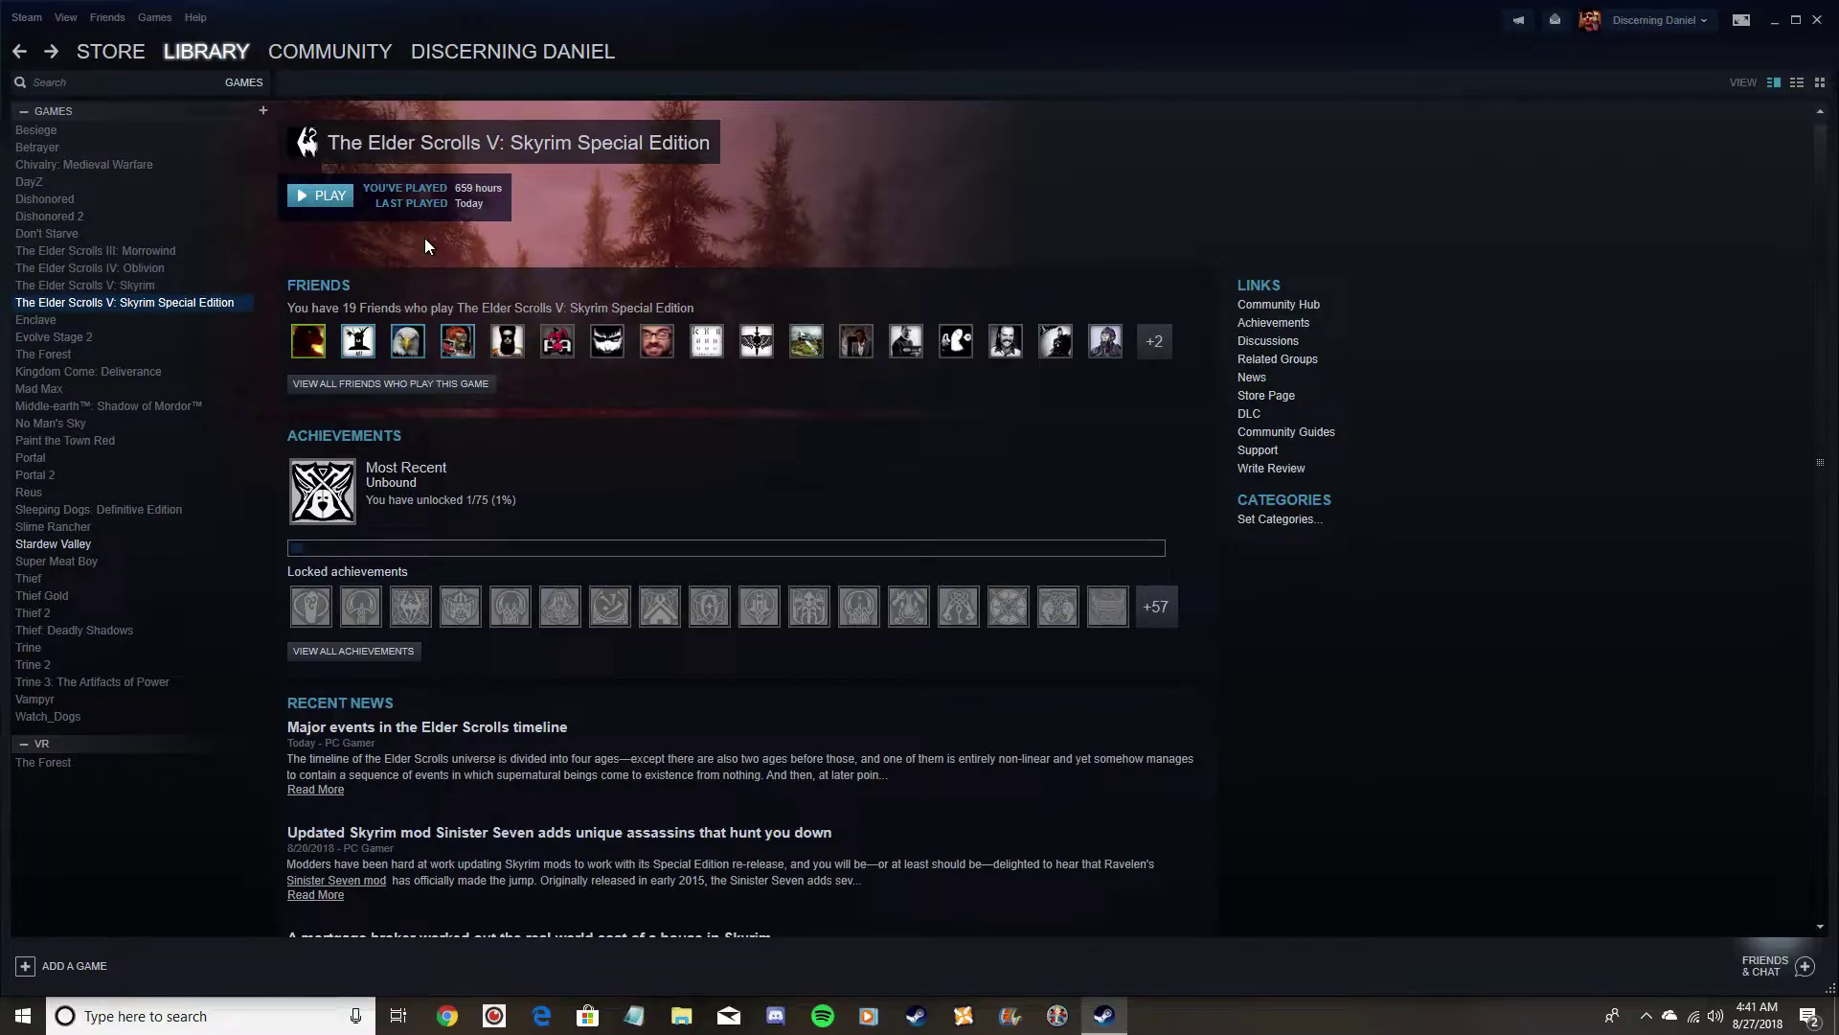
Open Steam's client settings from the main menu, then close them without changes
click(24, 17)
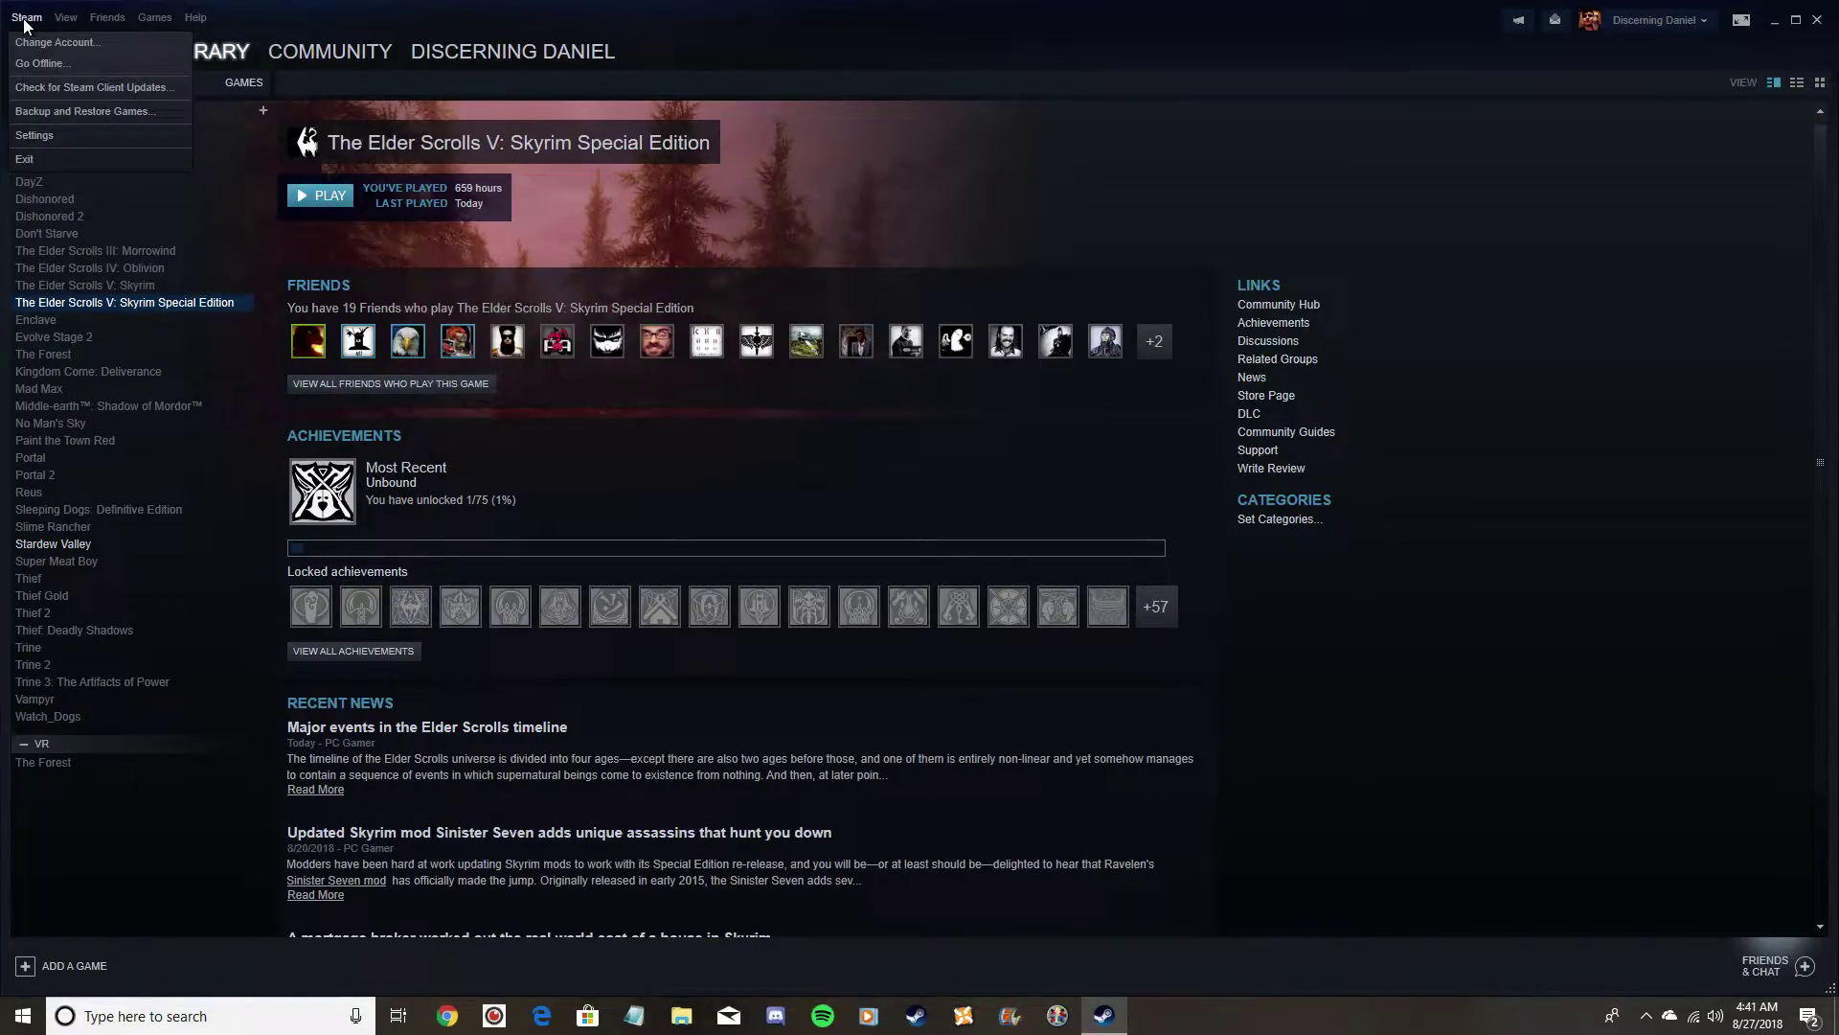
click(68, 129)
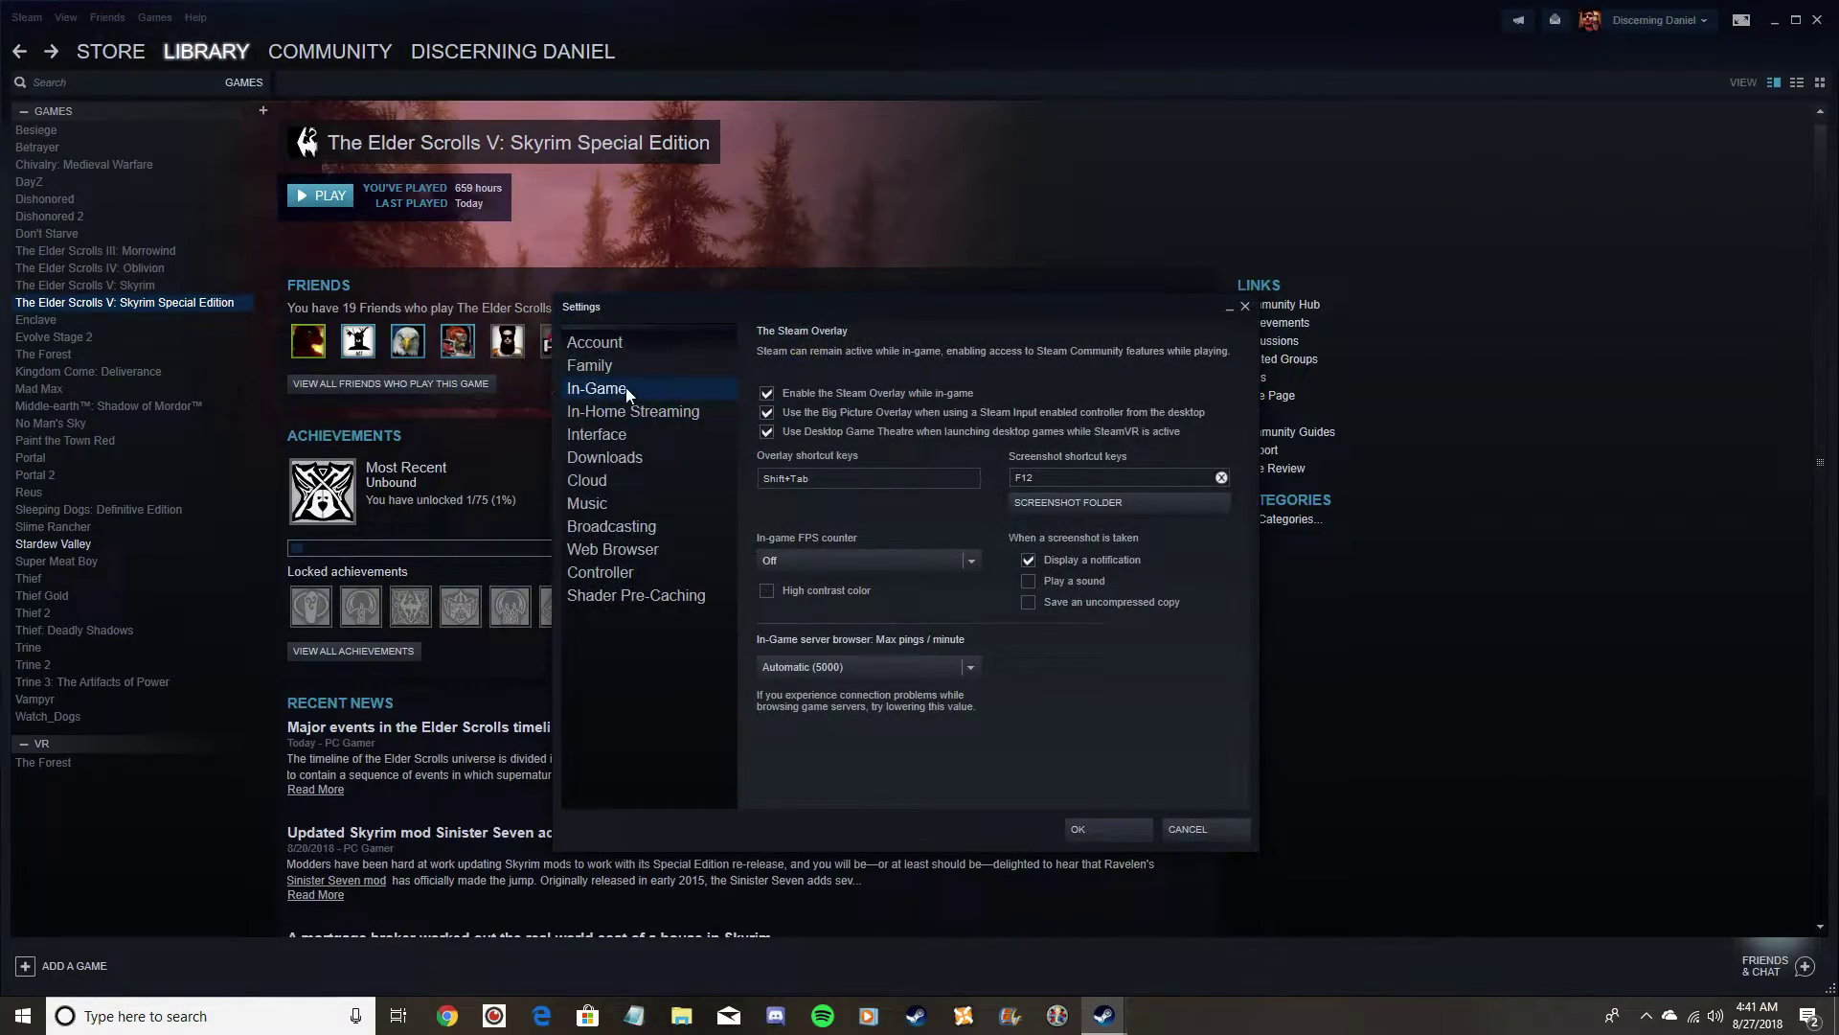
click(1236, 824)
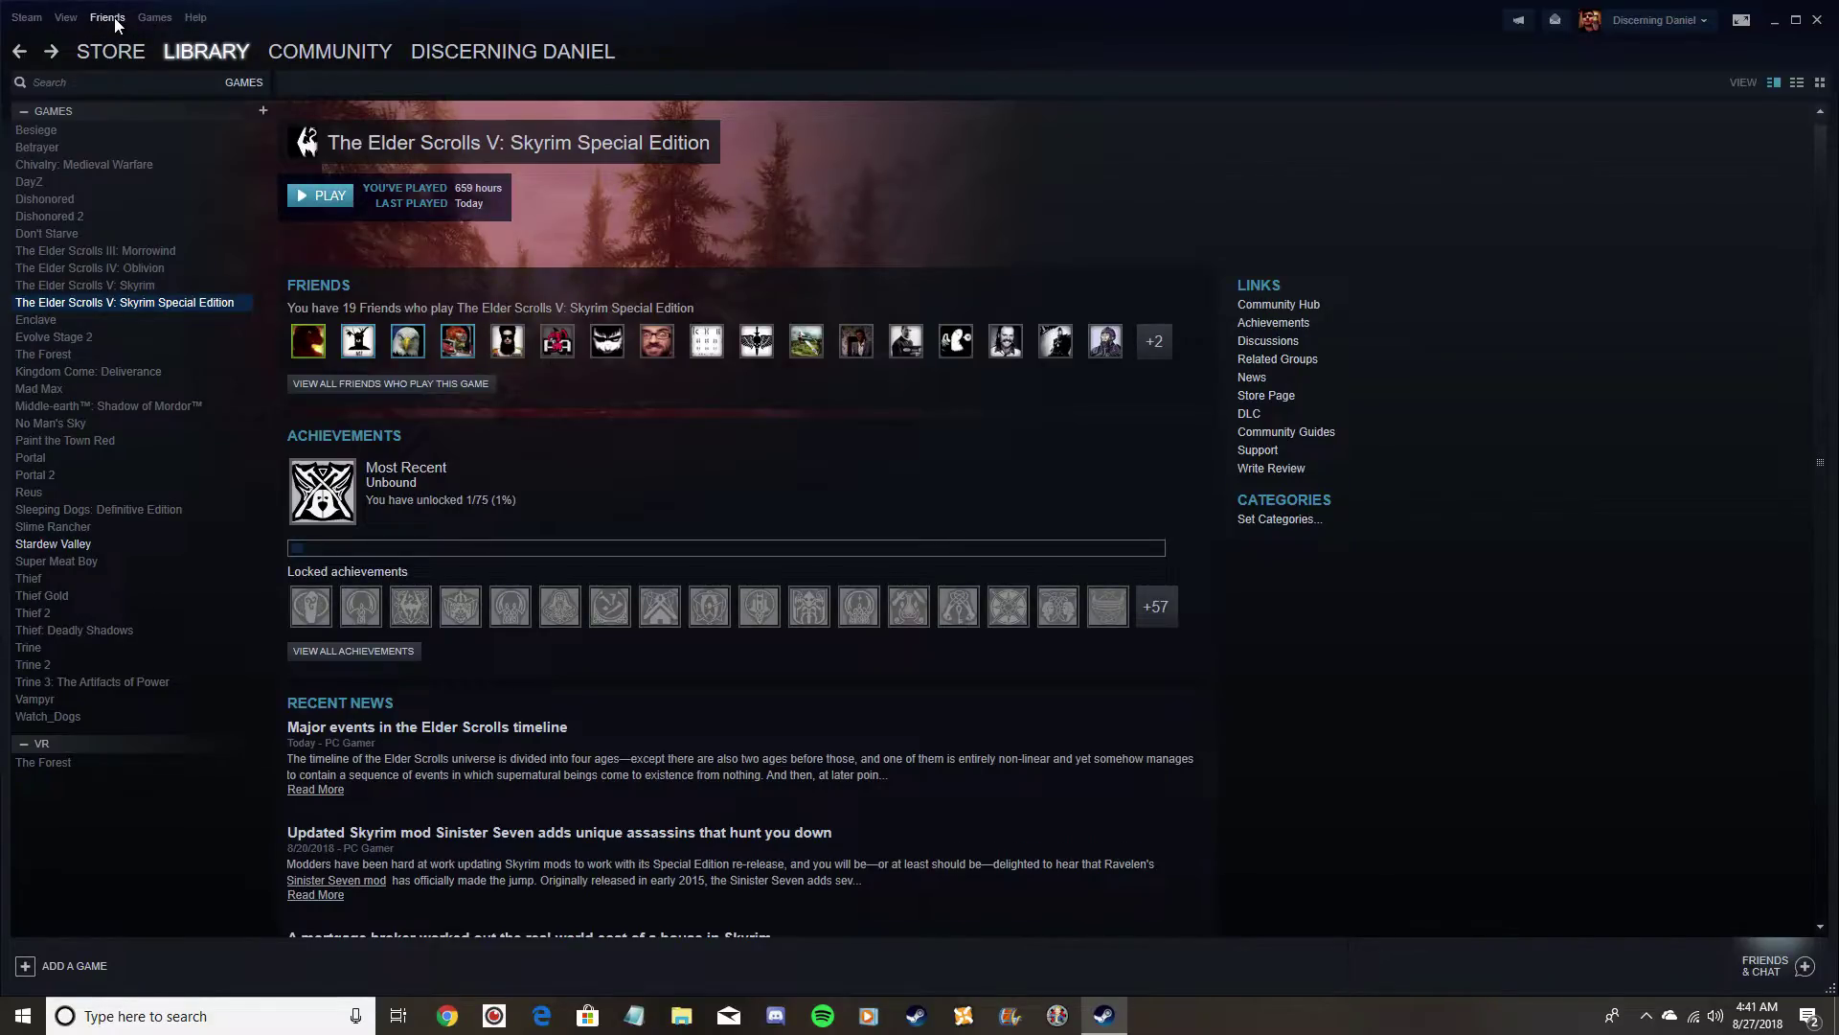
Open the Friends List from the Friends menu and open its settings window
click(114, 17)
mouse_move(153, 18)
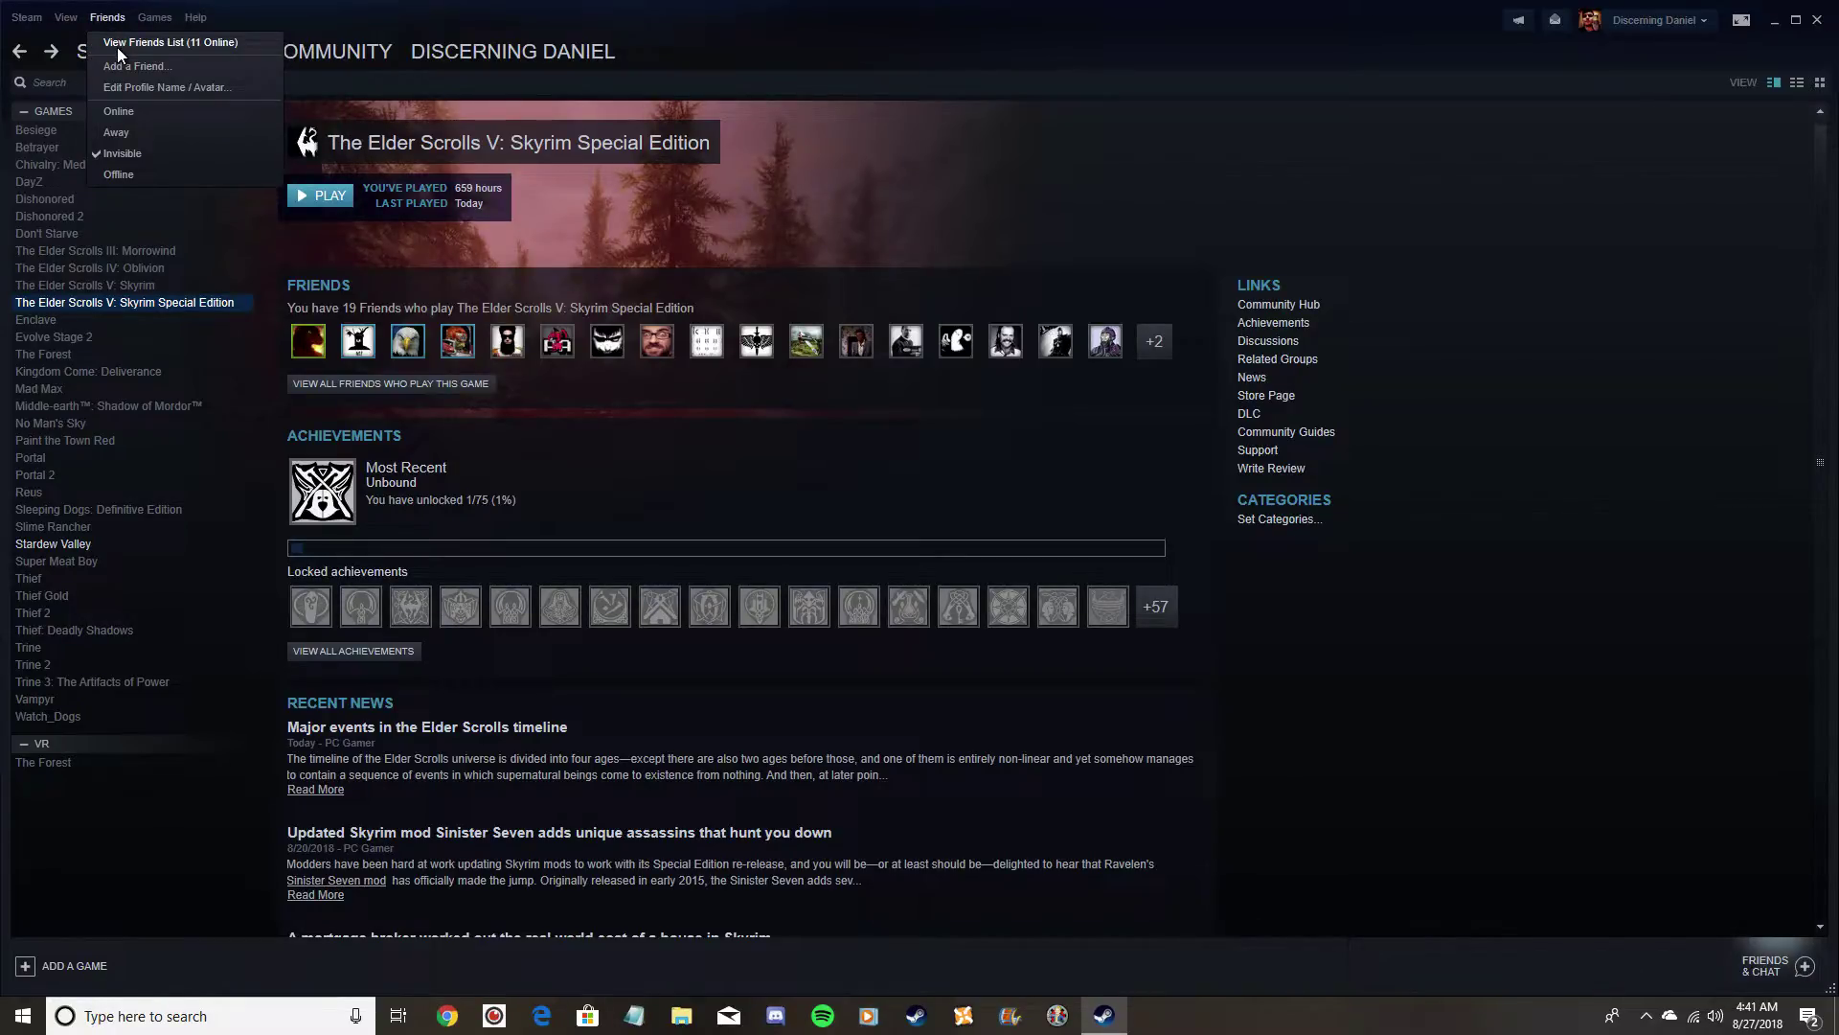
click(118, 47)
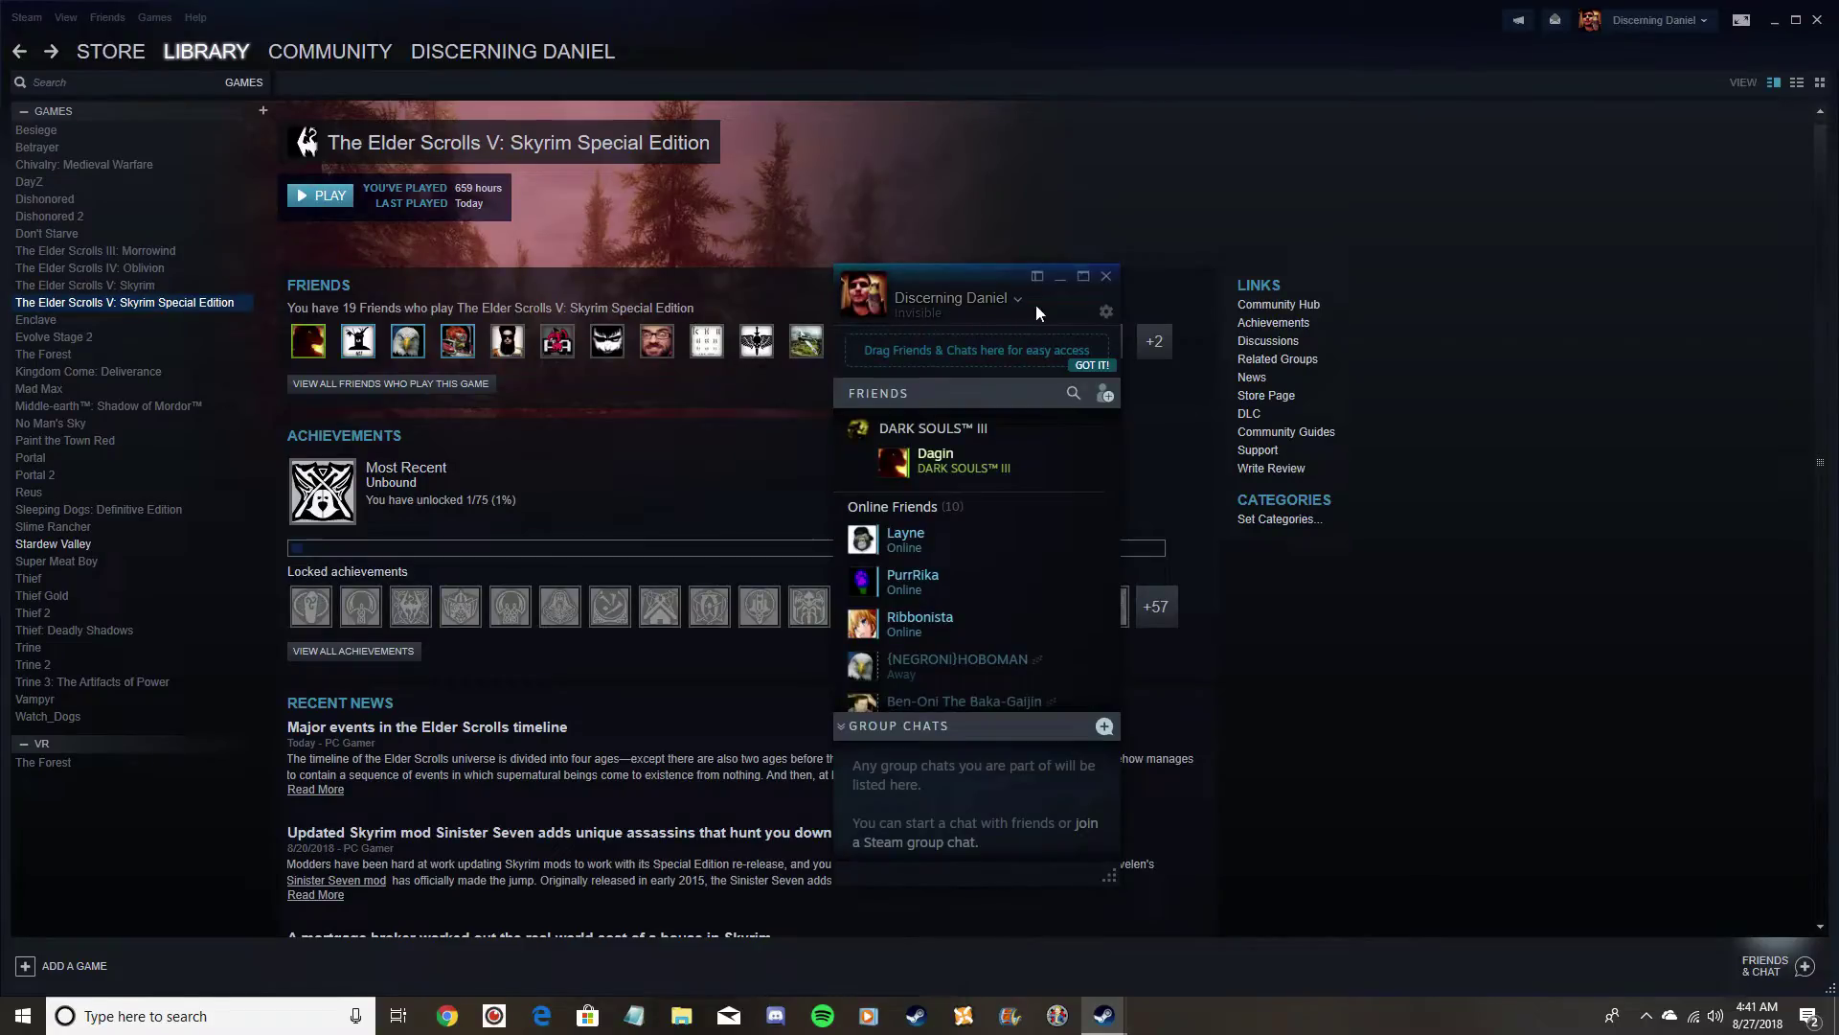
click(1106, 313)
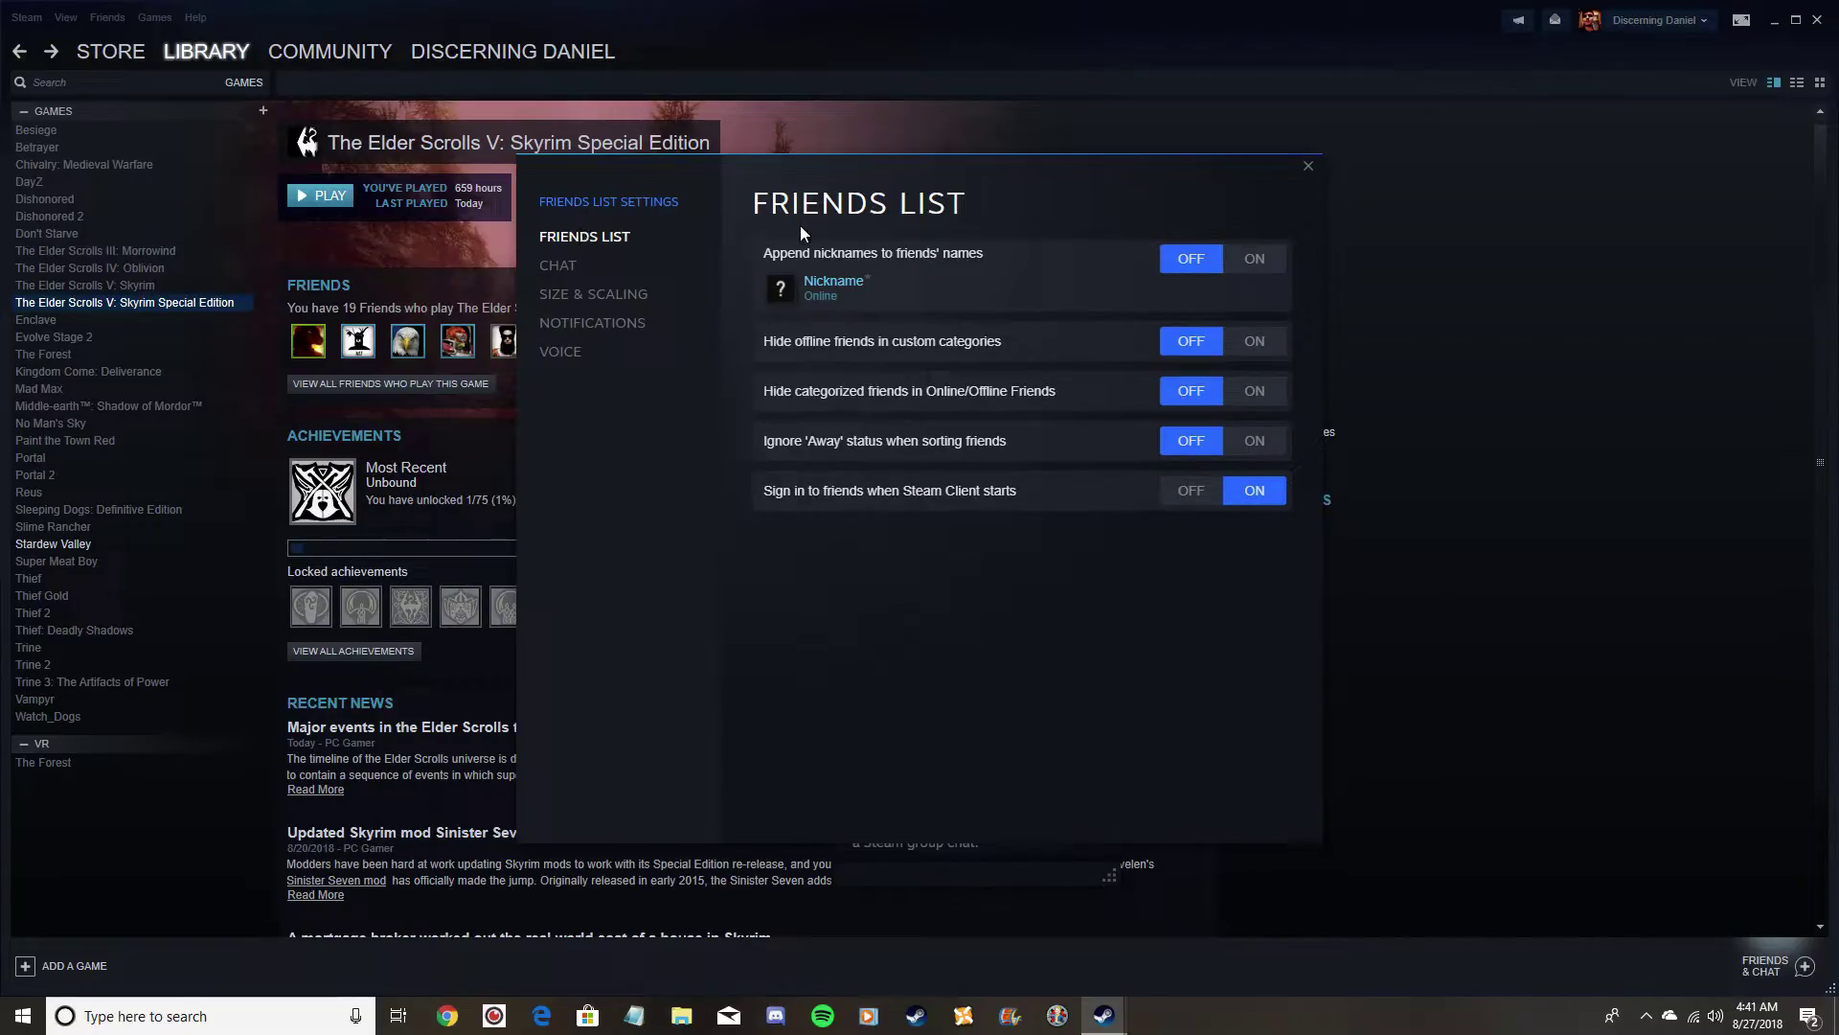
On the Notifications page, turn off notifications and sounds for game joins, sign-ins, chats, and chat rooms
click(584, 325)
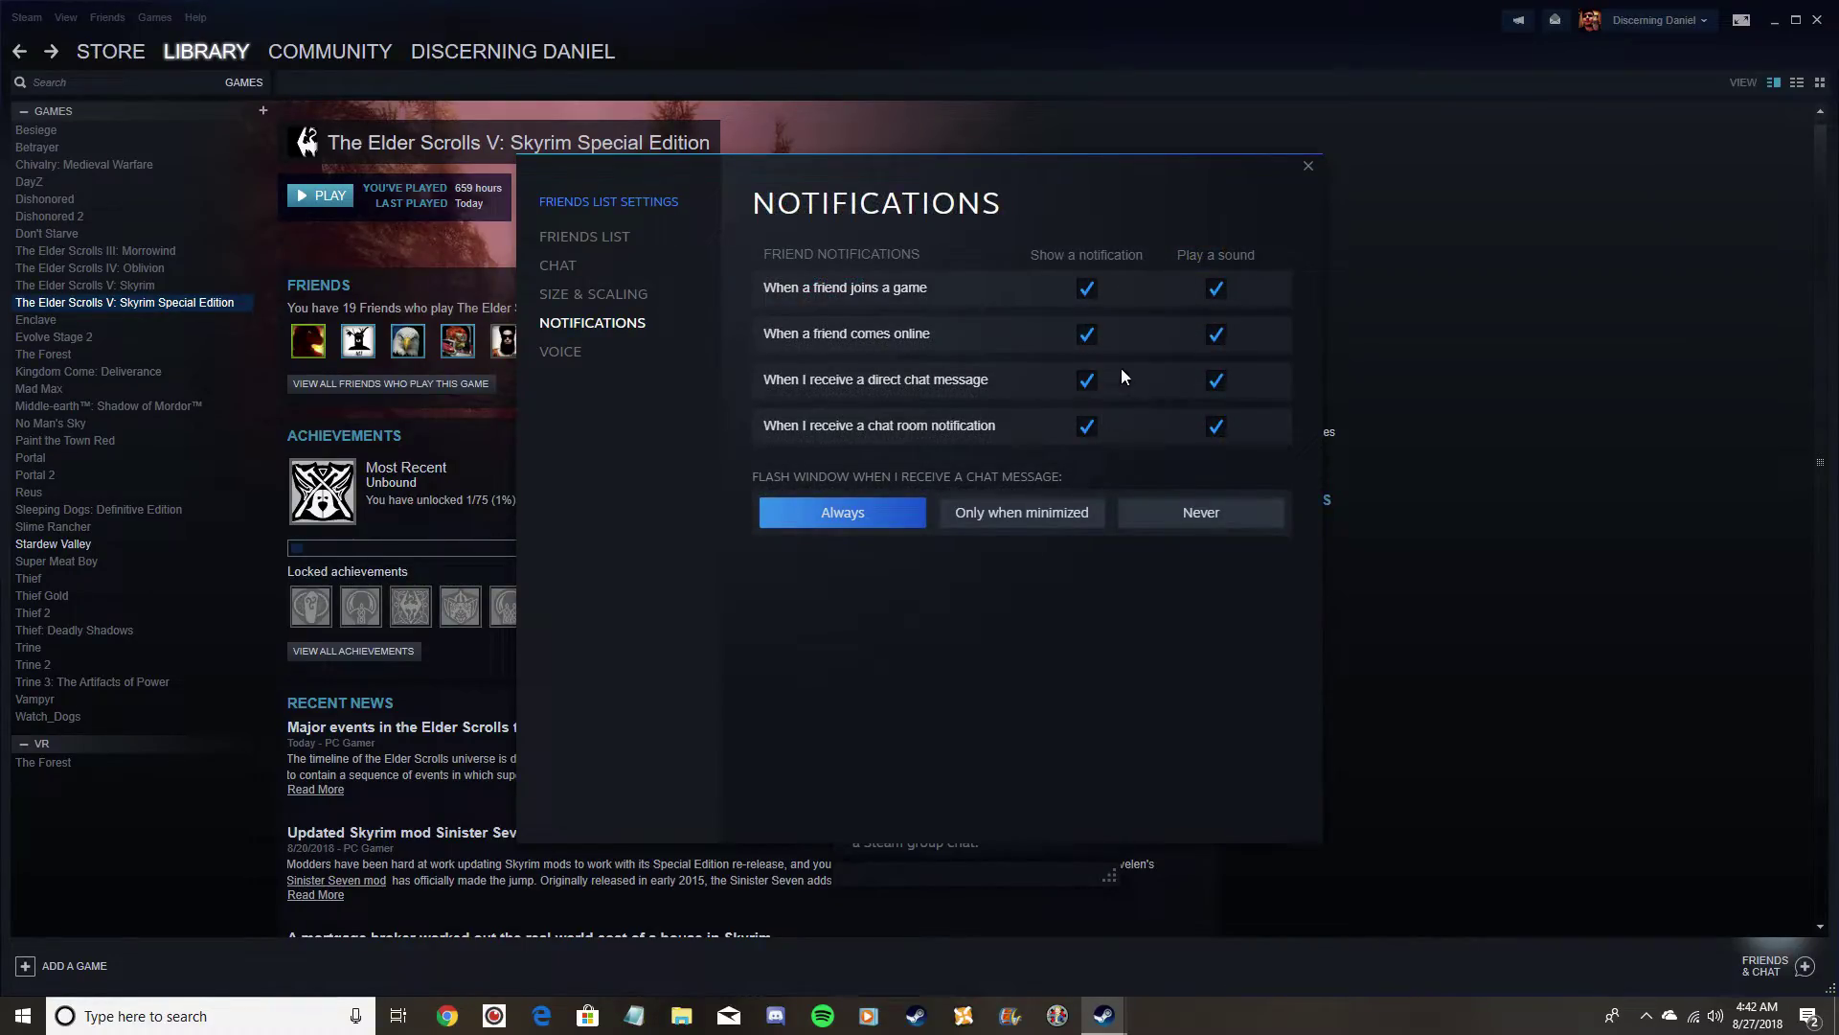
click(1087, 298)
click(1214, 295)
click(1088, 339)
click(1218, 341)
click(1088, 384)
click(1217, 385)
click(1082, 434)
click(1218, 432)
Set chat window flashing to Never and close the settings and Friends List windows
click(1181, 517)
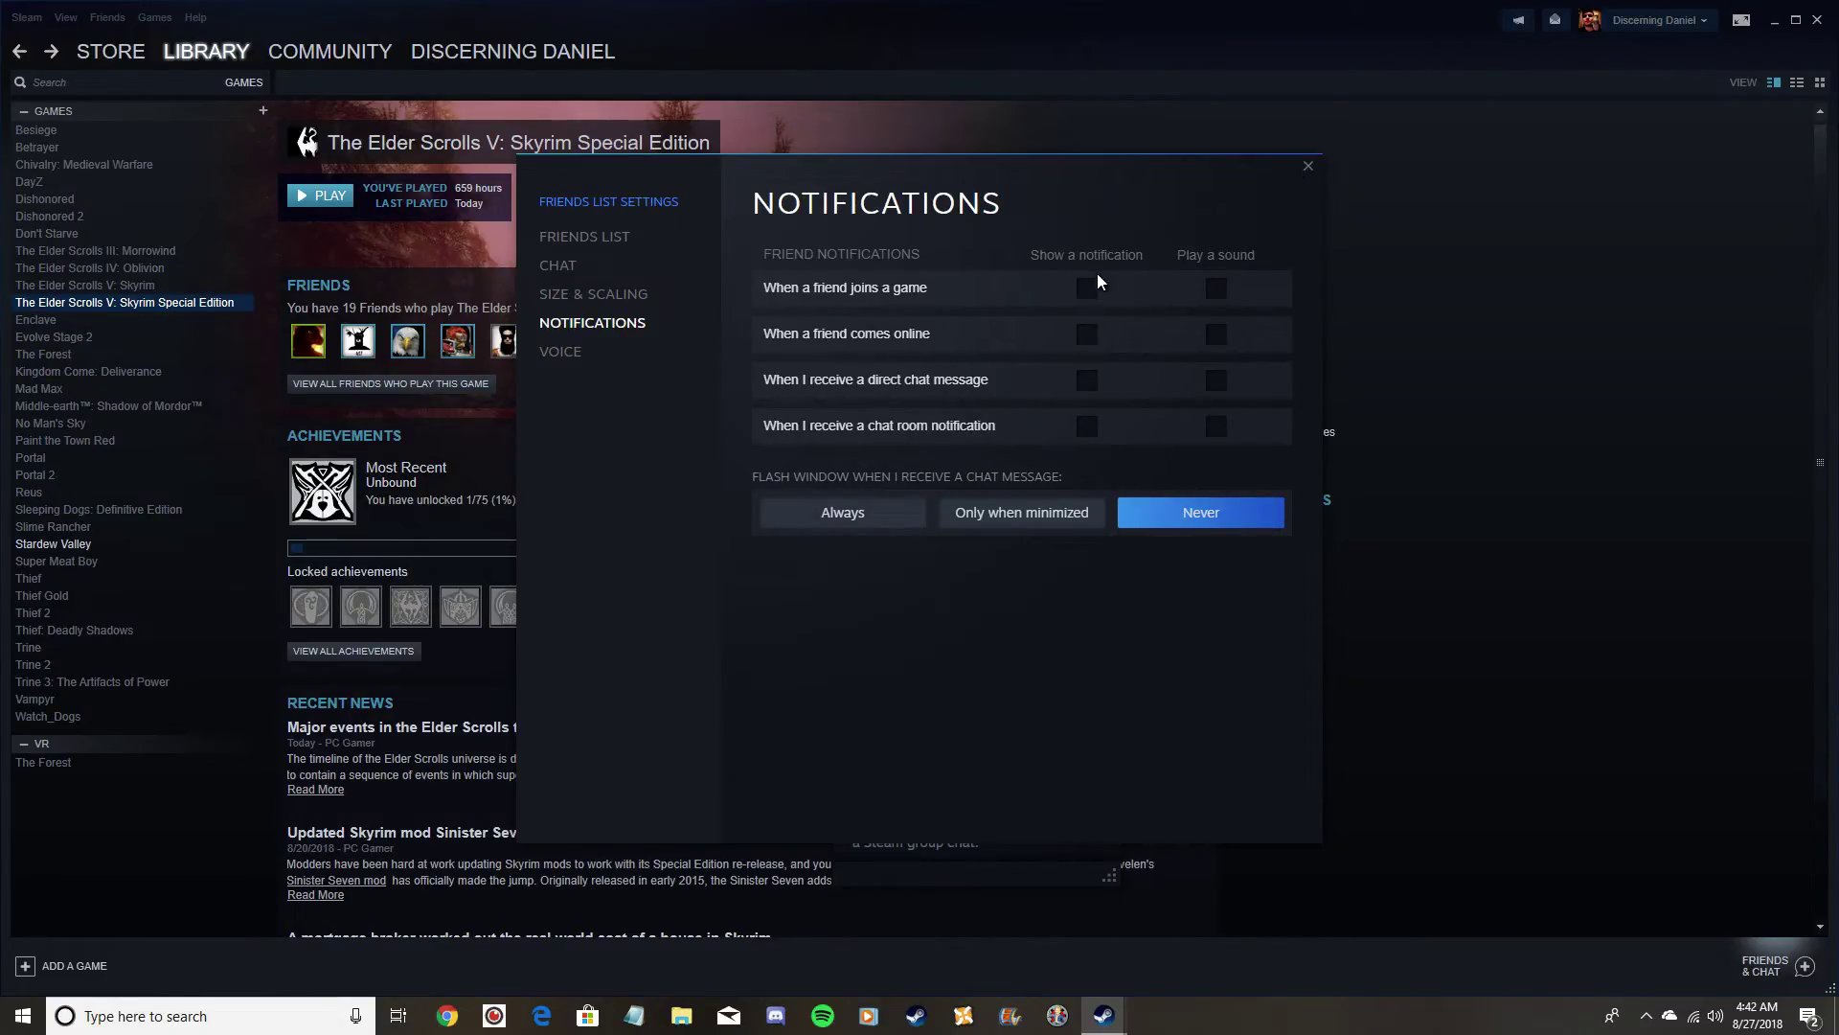
click(1306, 169)
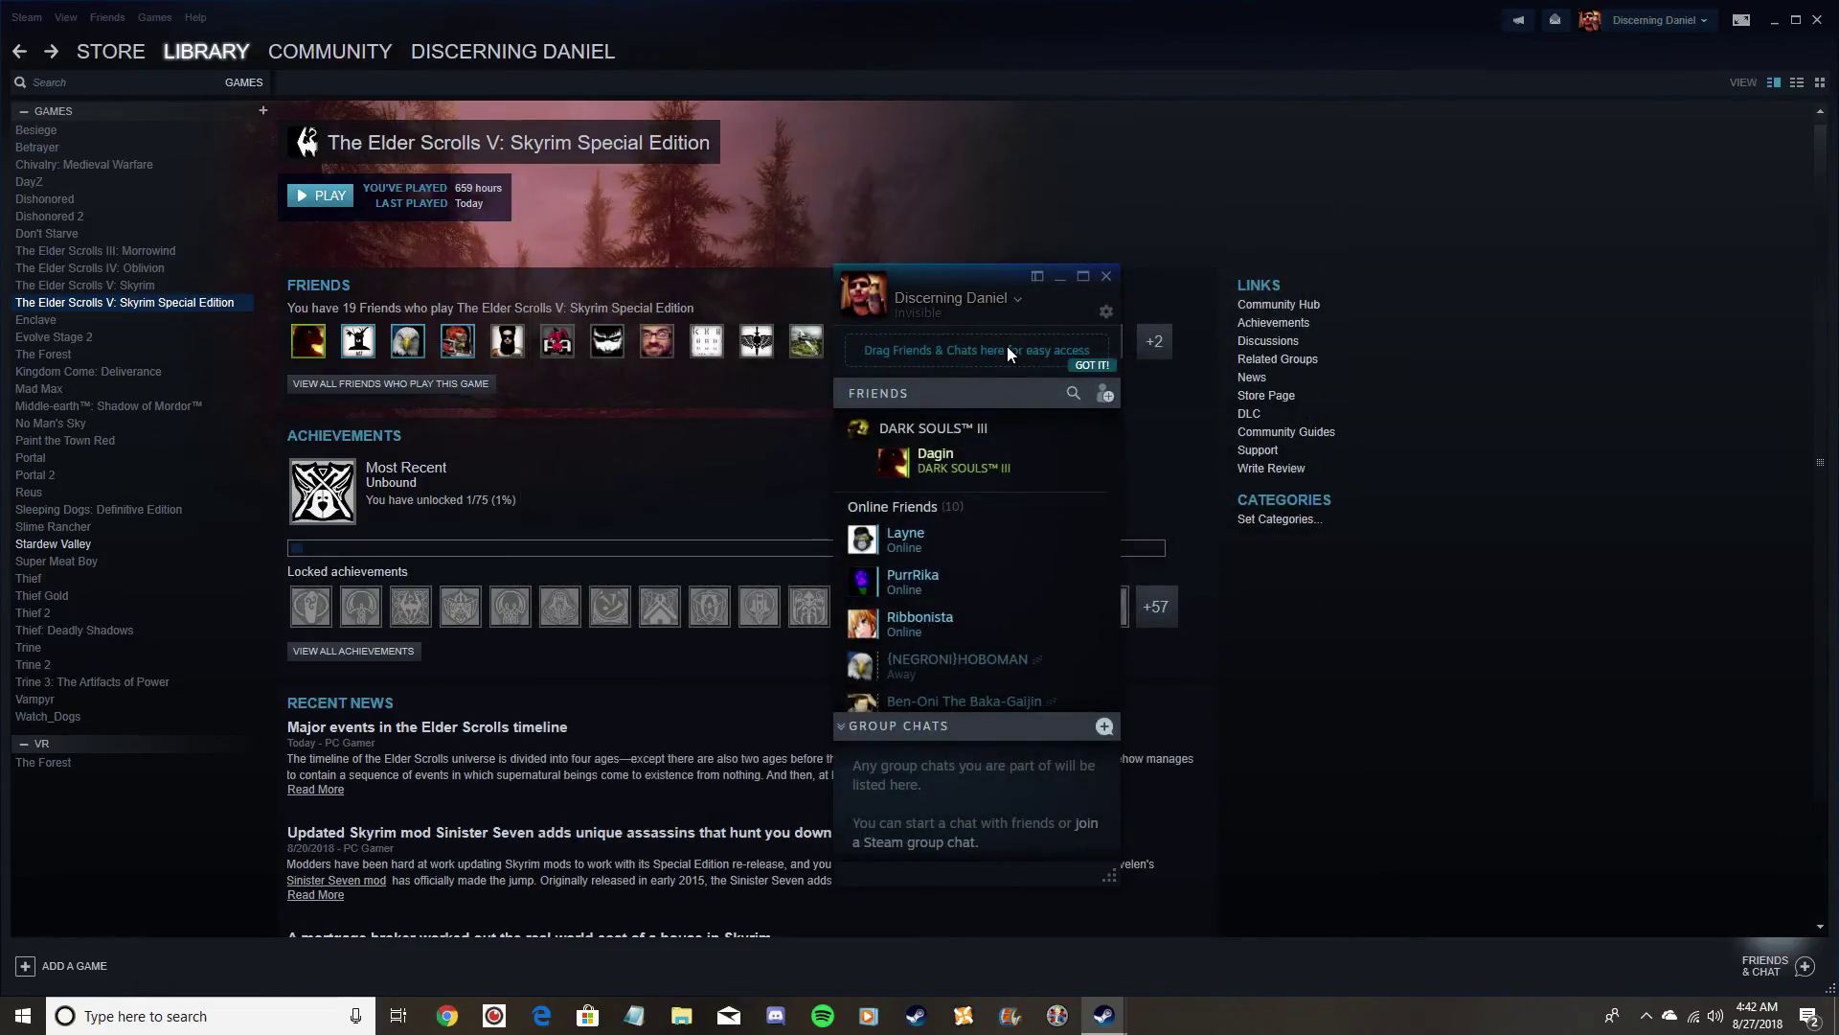
click(1107, 276)
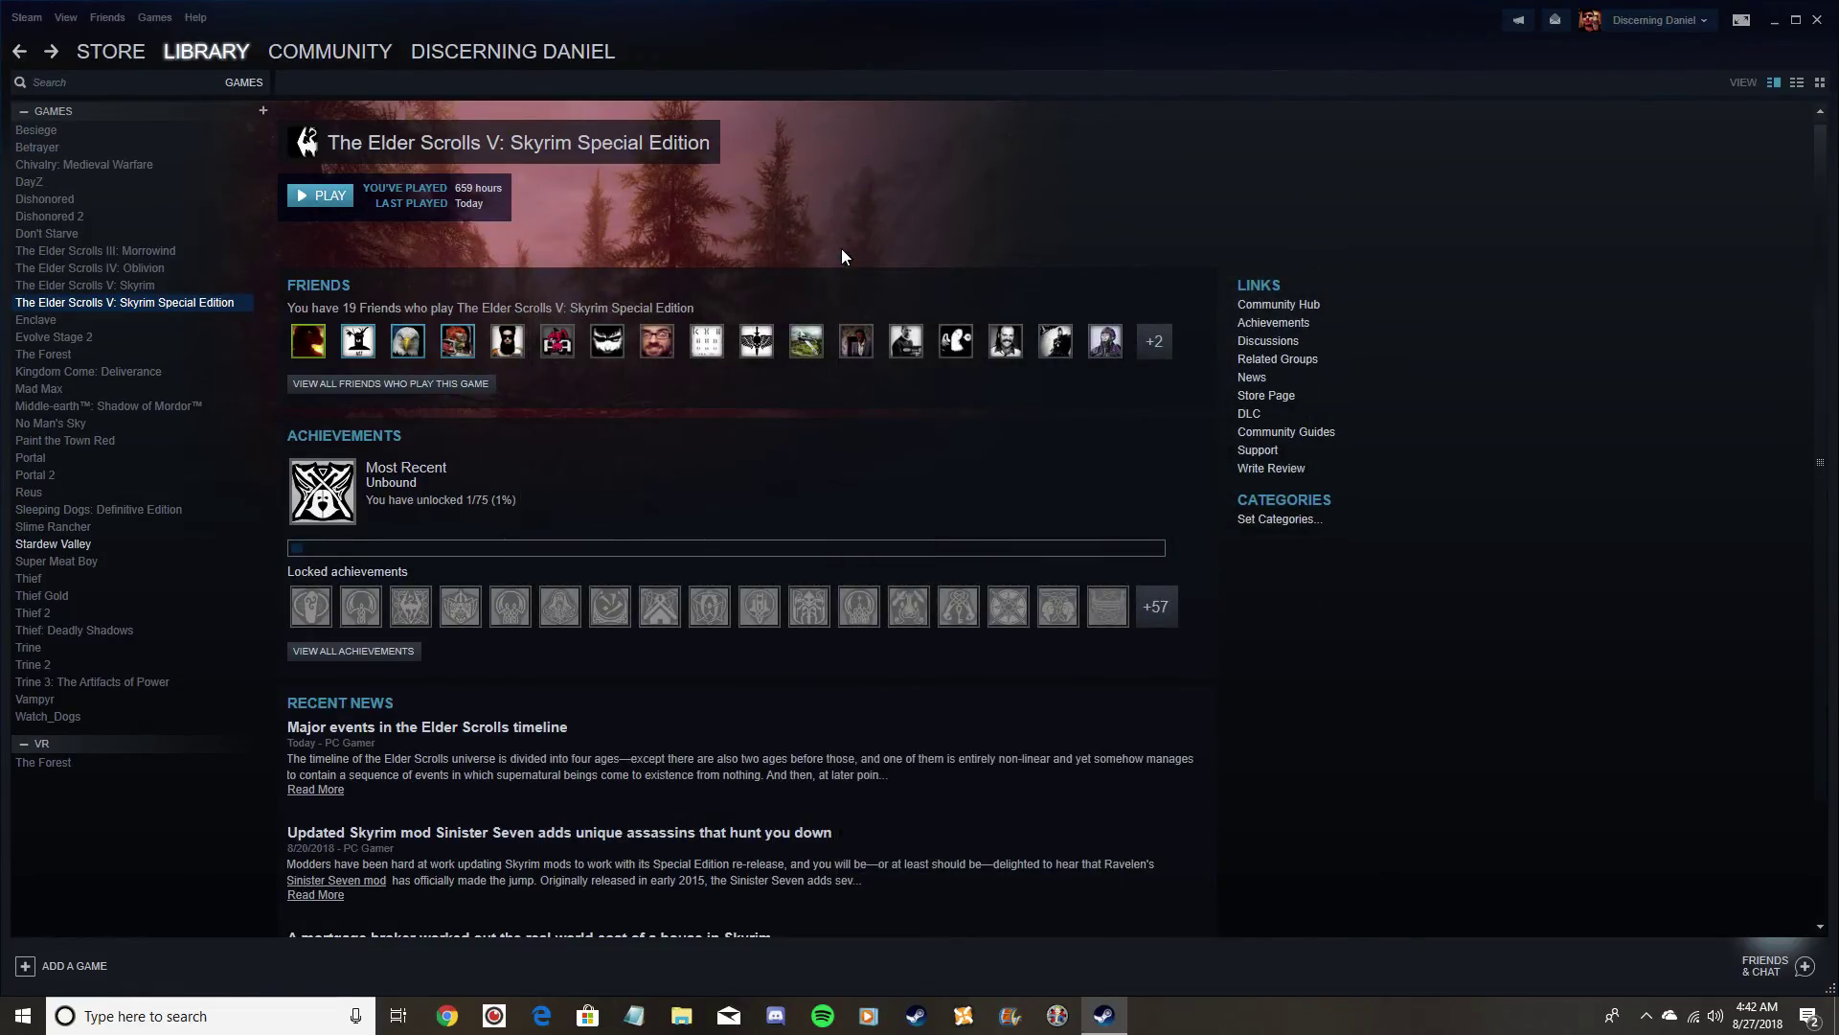